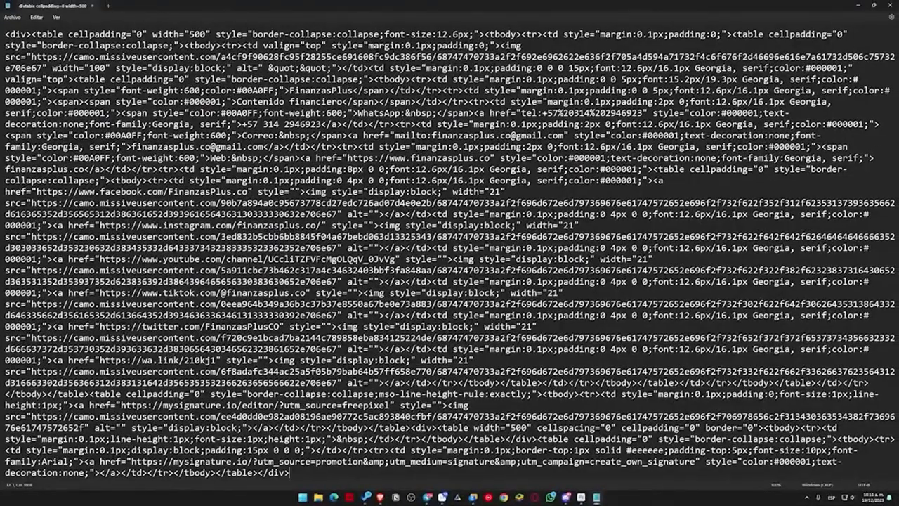
Step: Select all of the FinanzasPlus signature HTML code in Notepad
key(ctrl+a)
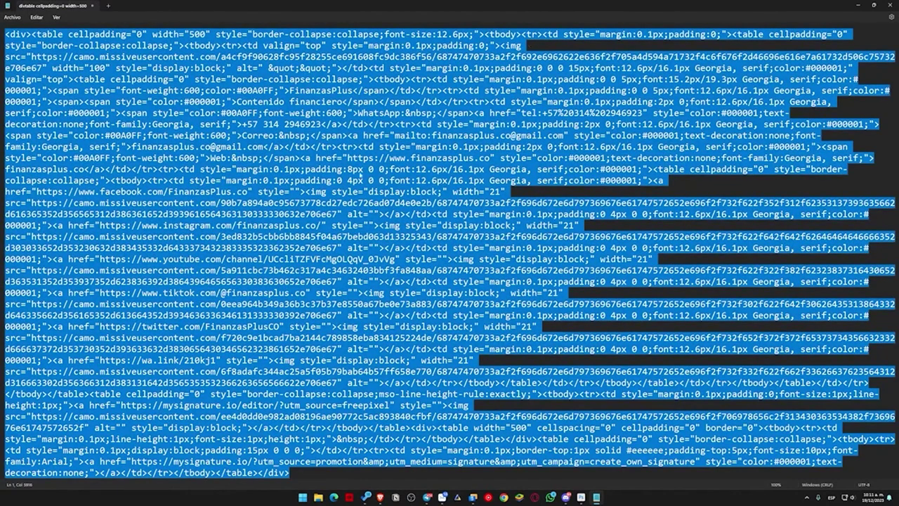
click(457, 214)
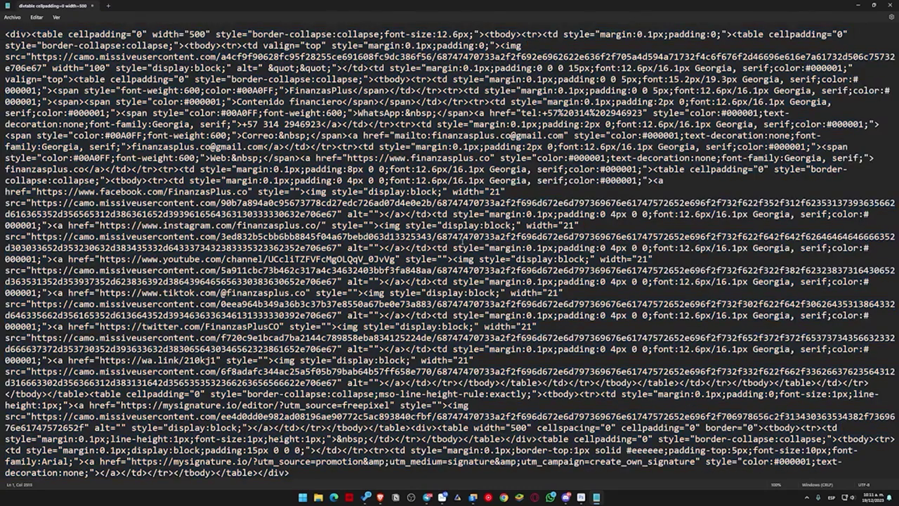
key(ctrl+a)
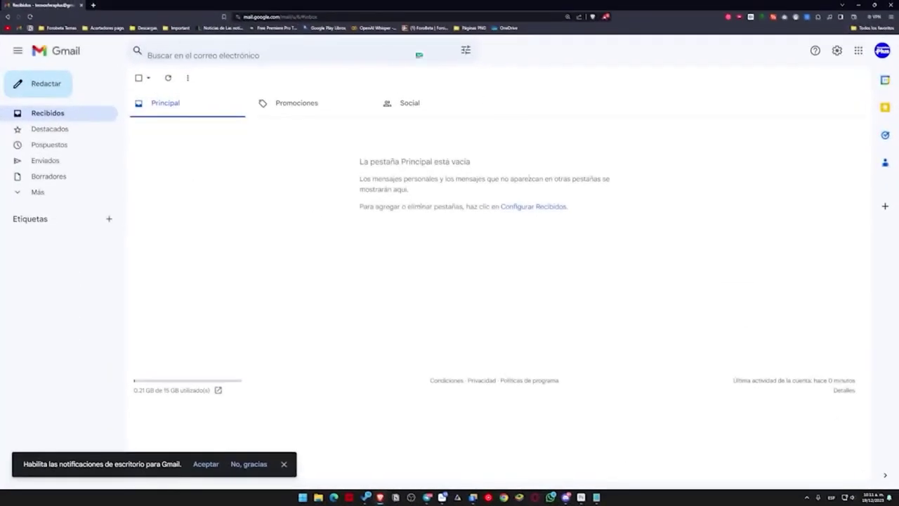
Step: Open the full Gmail settings and scroll down to the signature section
click(836, 52)
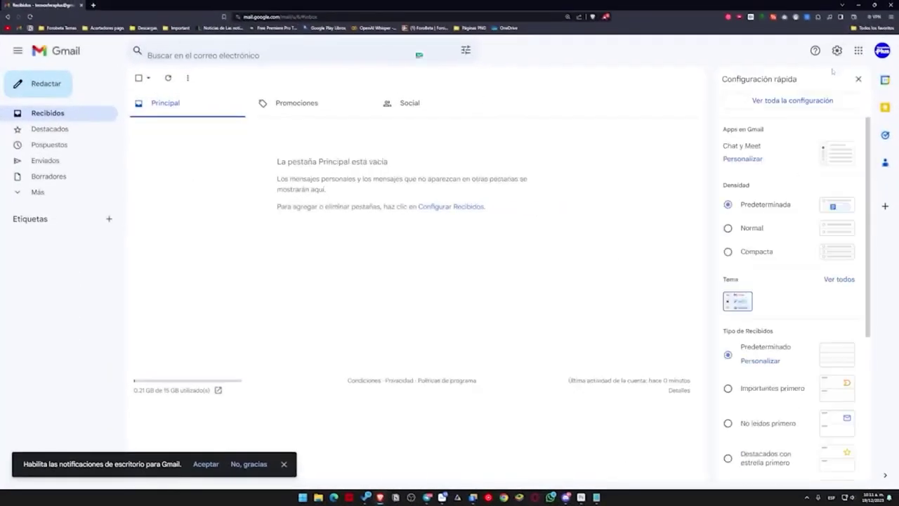
click(817, 105)
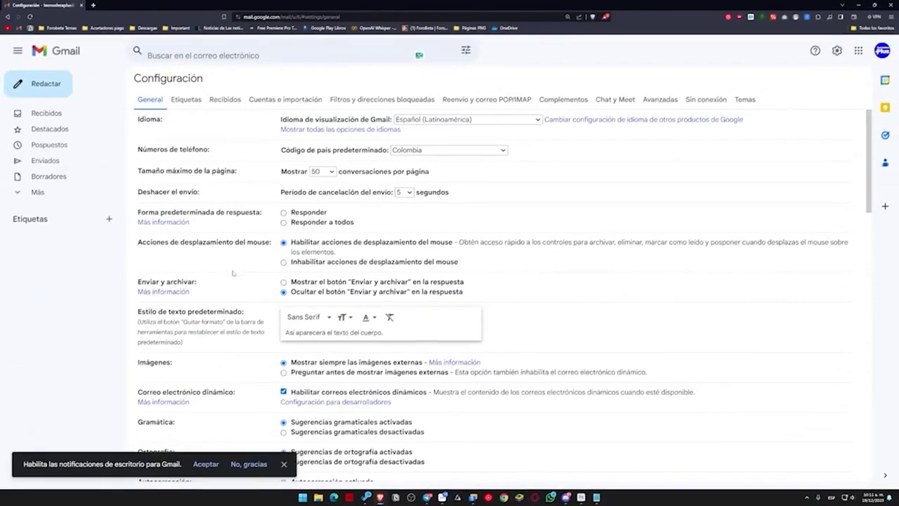
scroll(233, 272, down, 6)
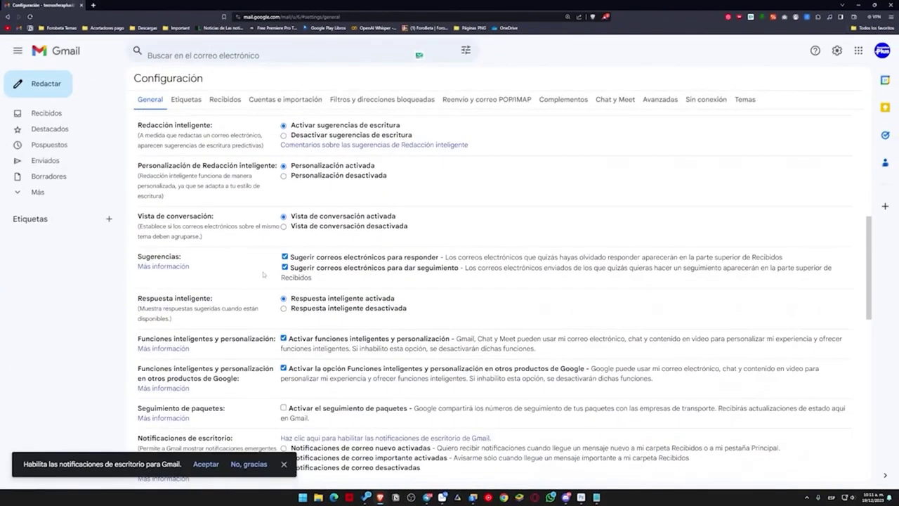
scroll(263, 274, down, 6)
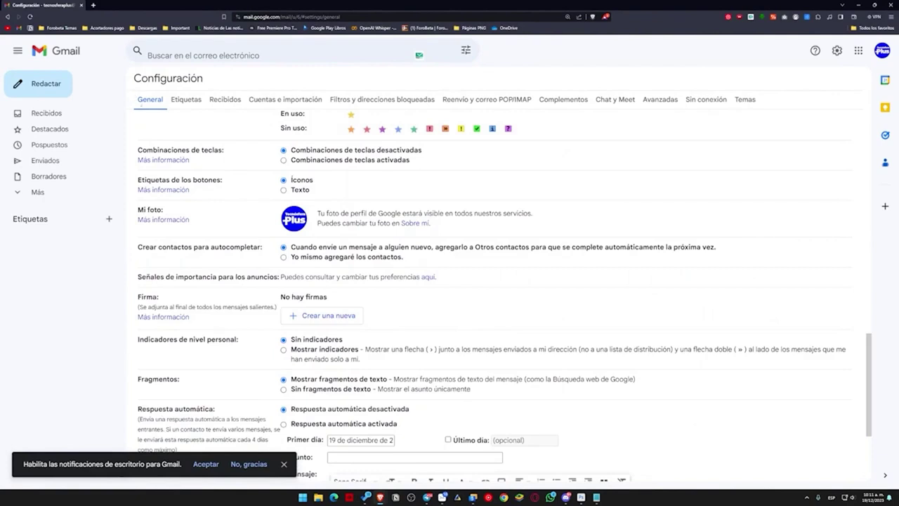
drag(138, 298, 169, 298)
scroll(168, 298, down, 1)
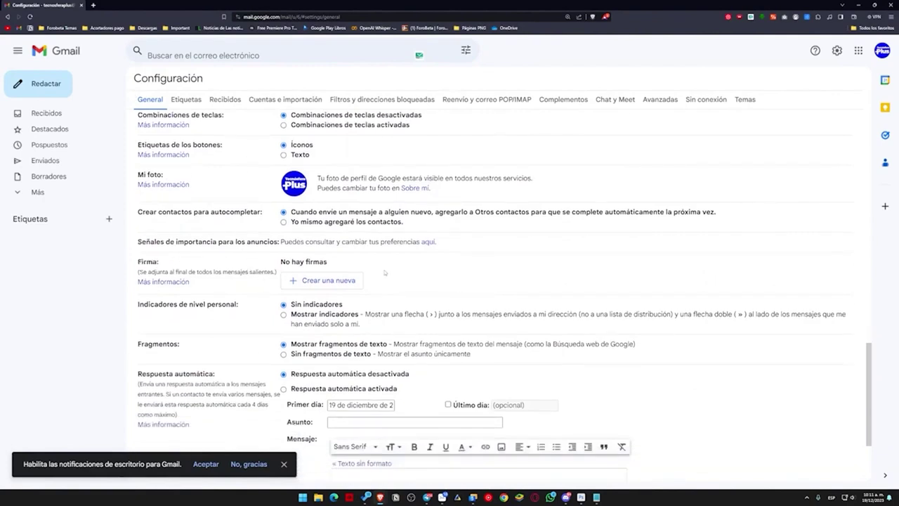
Step: Create a 'Firma personal' signature, paste the HTML code into it, and save changes
click(324, 280)
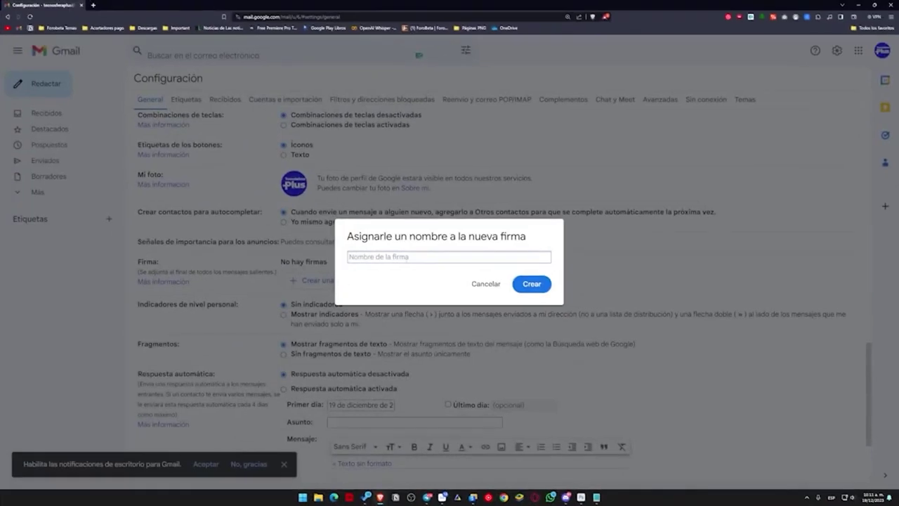
text(Firma personal)
click(532, 284)
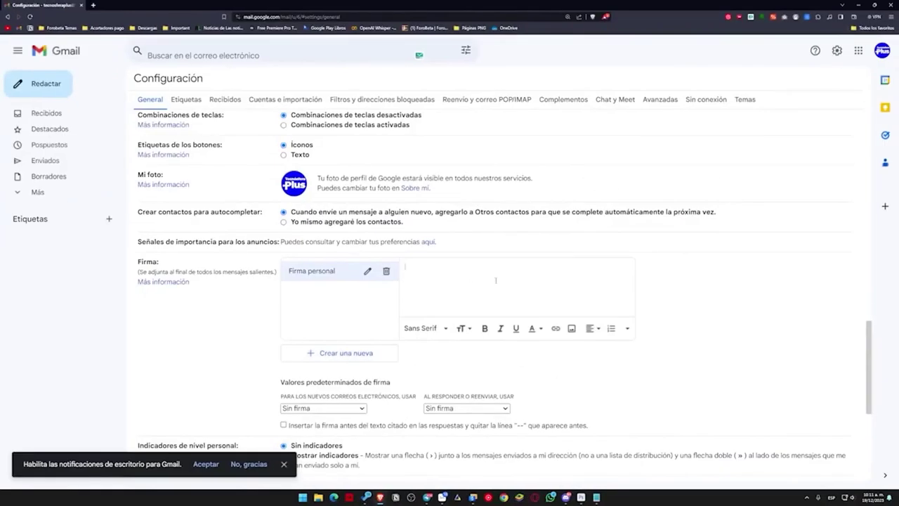
key(ctrl+v)
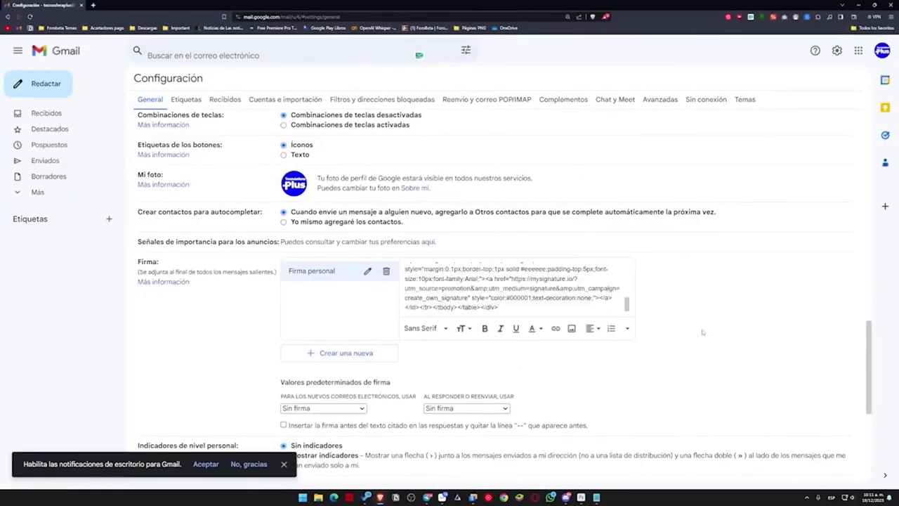
scroll(703, 332, down, 4)
click(475, 428)
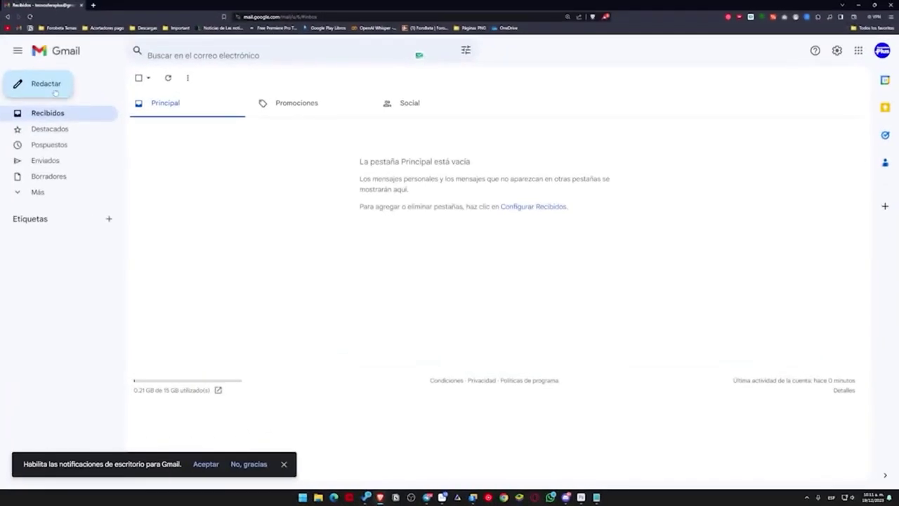
Step: Start a new message addressed to the test recipient's e-mail address
click(56, 91)
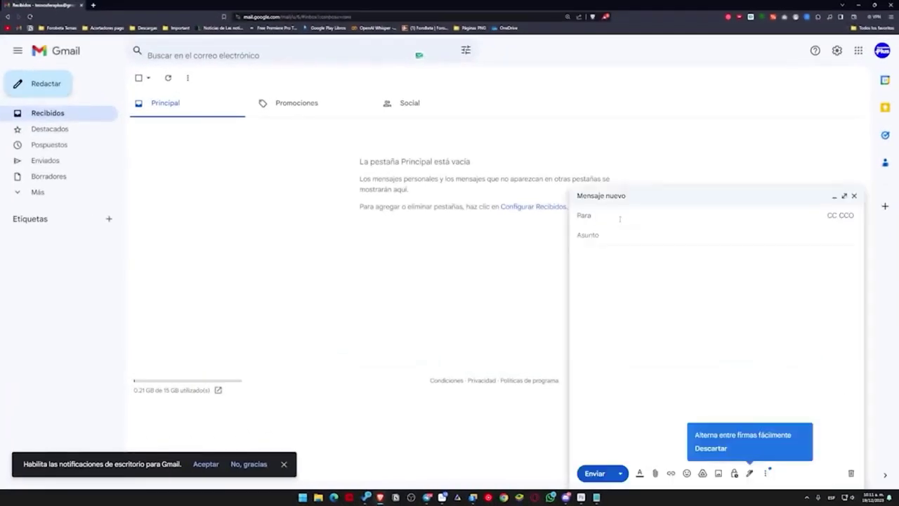
click(685, 326)
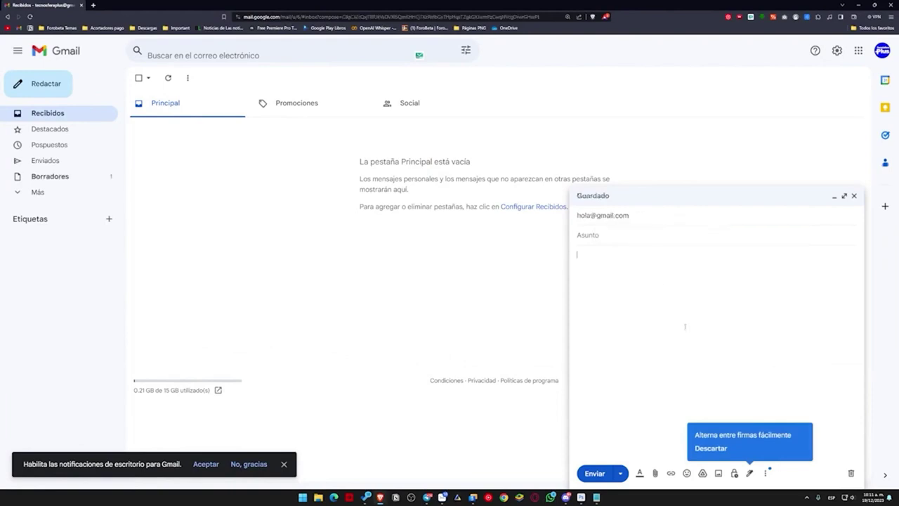
Step: Insert the Firma personal signature into the message, where it appears as raw HTML
click(749, 473)
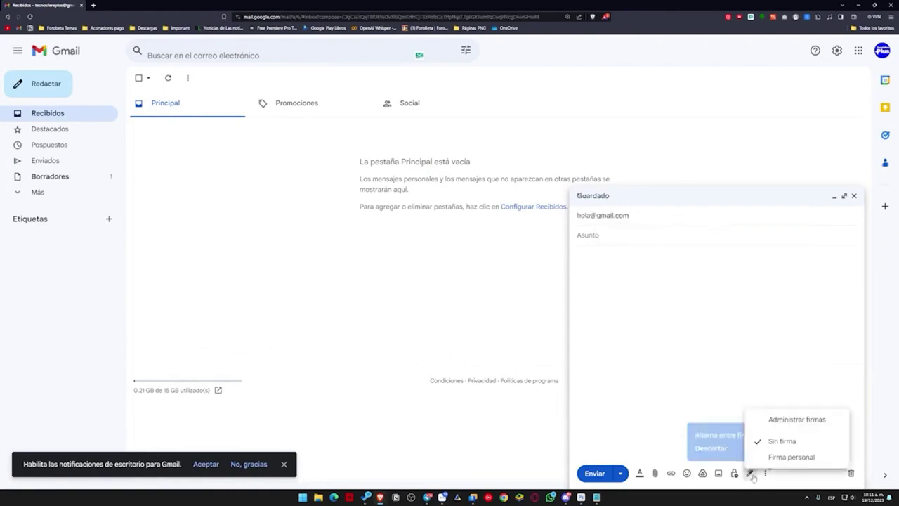
click(790, 456)
scroll(713, 302, down, 5)
scroll(714, 302, up, 6)
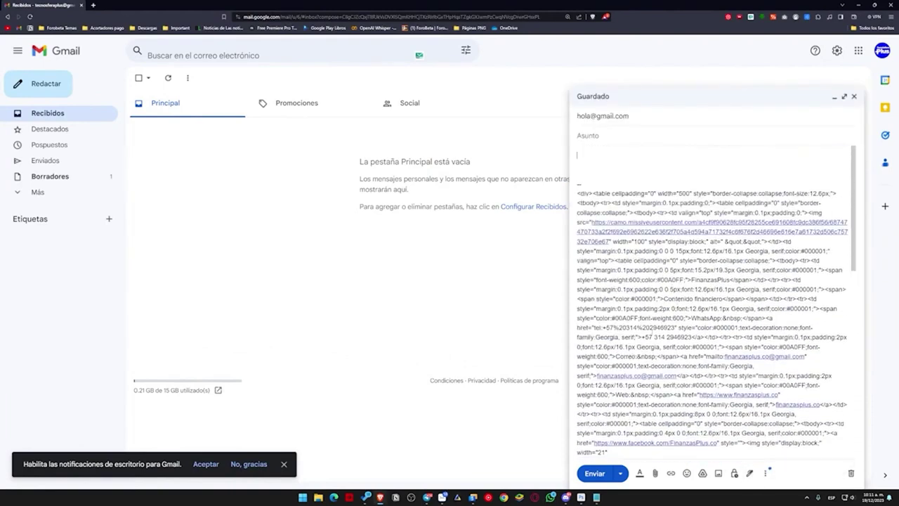
scroll(713, 302, down, 3)
scroll(684, 309, down, 4)
scroll(683, 309, up, 8)
click(749, 473)
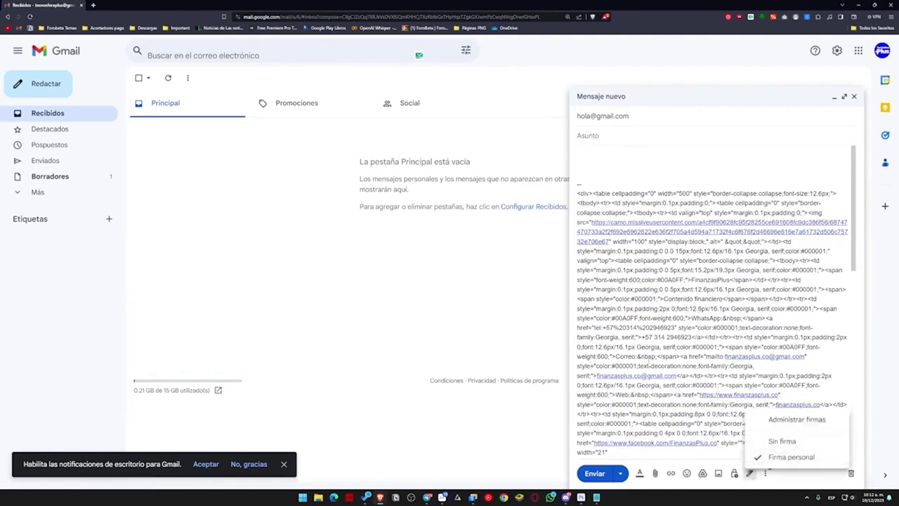
click(748, 414)
scroll(713, 302, down, 6)
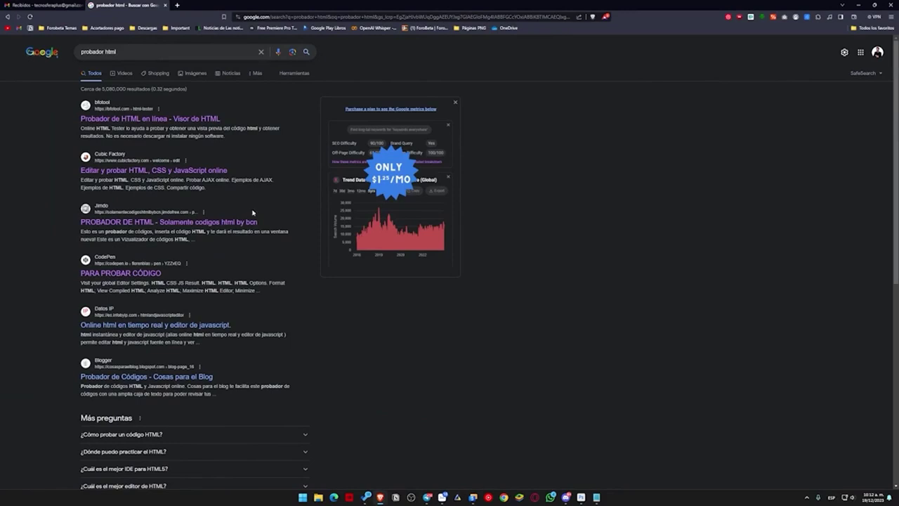
Step: Open the Jimdo HTML tester result in a background tab
middle_click(153, 208)
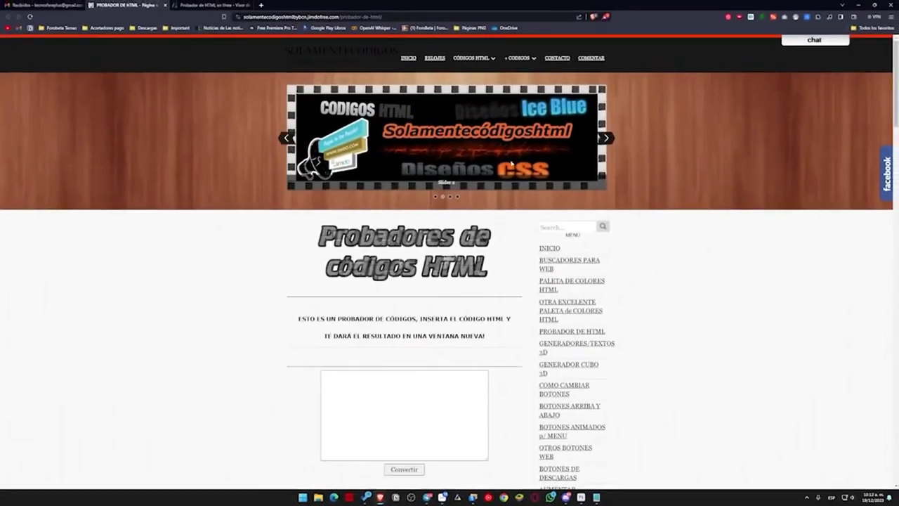
Step: Paste the signature HTML into Jimdo's upper code box and render it in a new tab
scroll(372, 199, down, 3)
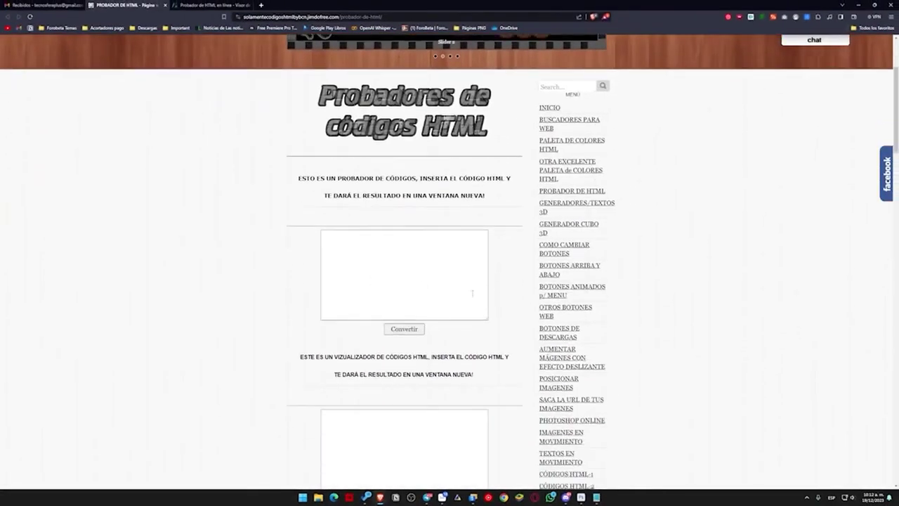
click(448, 308)
key(ctrl+v)
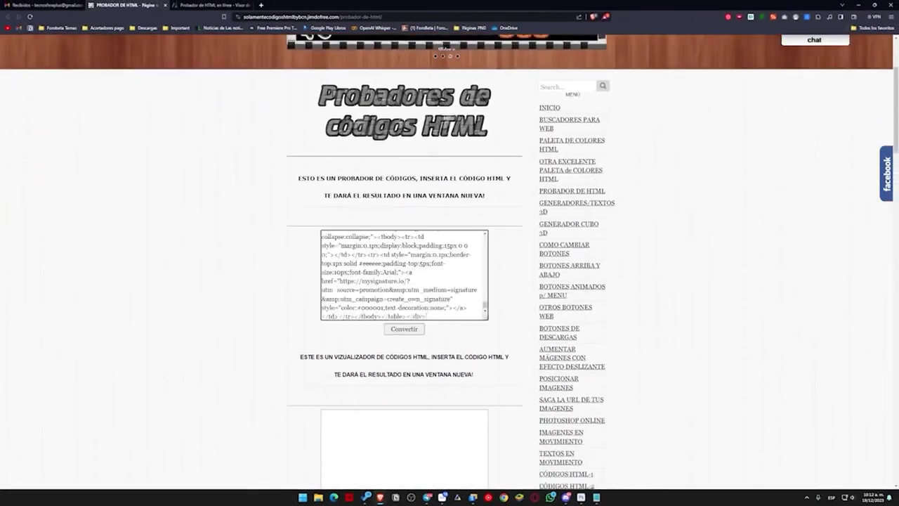
scroll(450, 295, up, 5)
scroll(456, 292, up, 5)
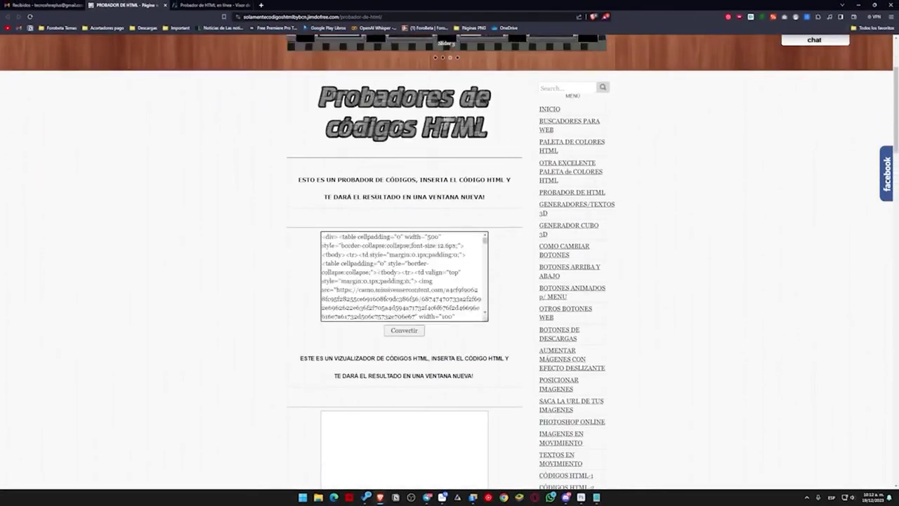
scroll(467, 239, down, 3)
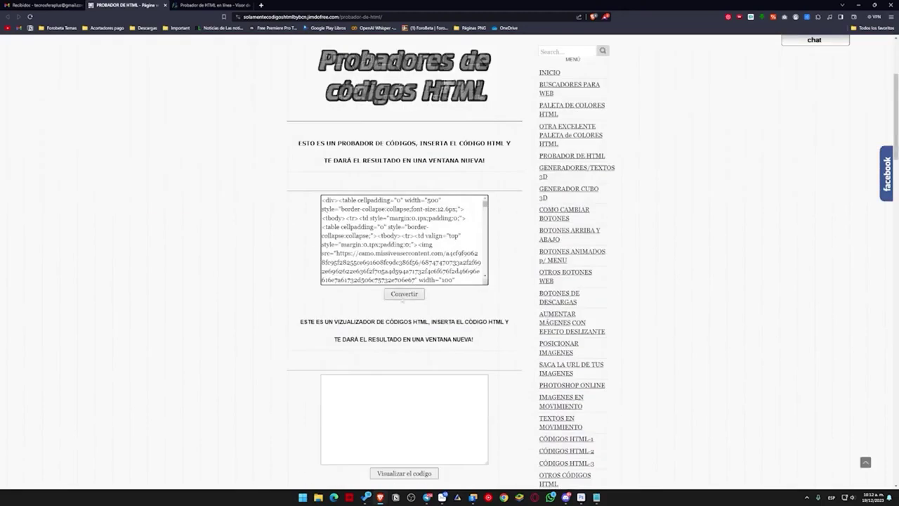
click(404, 294)
Step: Paste the signature HTML into the bfotool editor to preview the rendered signature
click(295, 5)
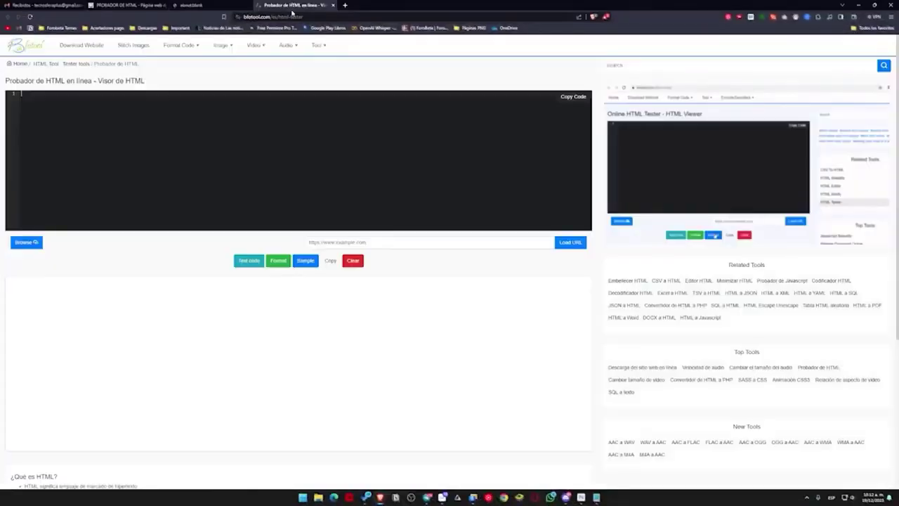
click(149, 97)
key(ctrl+v)
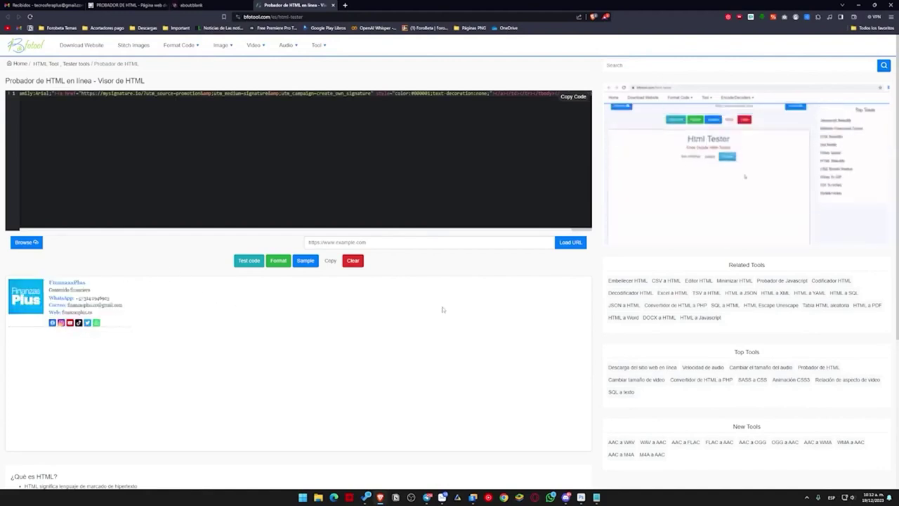
click(191, 6)
click(142, 9)
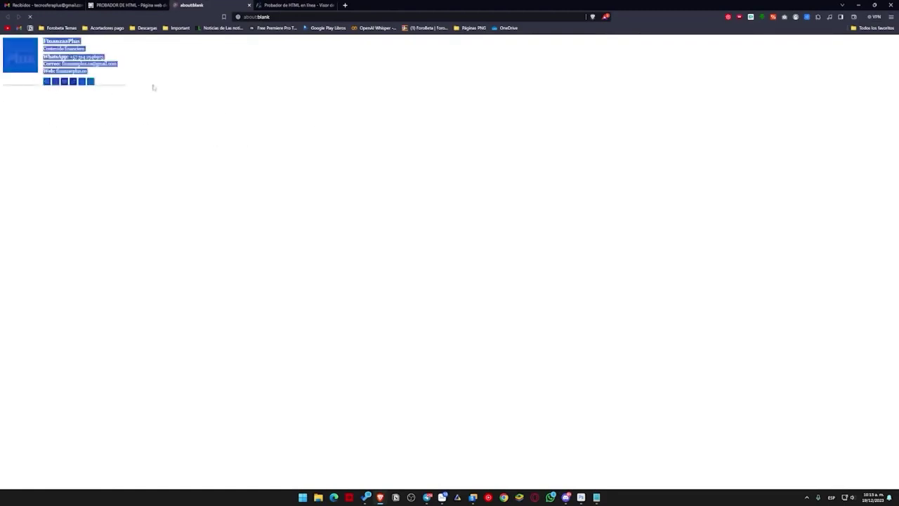
Step: Select the whole rendered FinanzasPlus signature in the bfotool preview
key(ctrl+Tab)
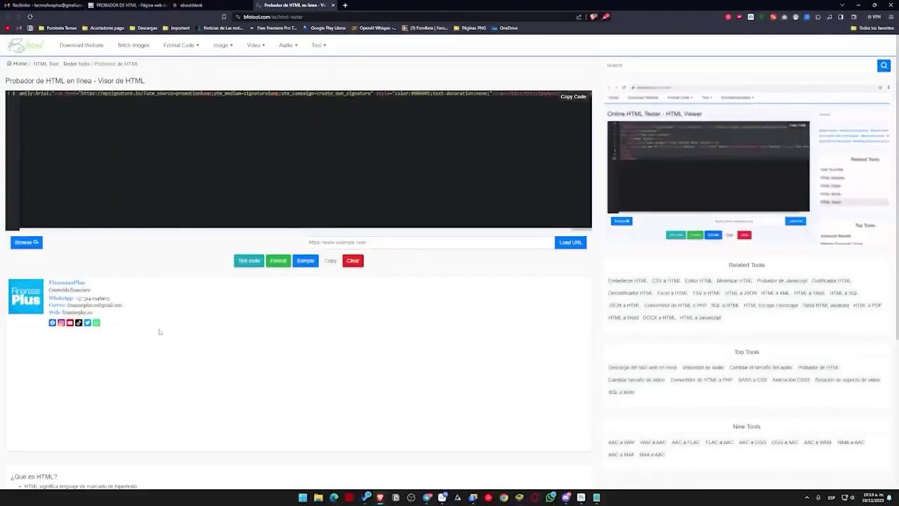
key(ctrl+a)
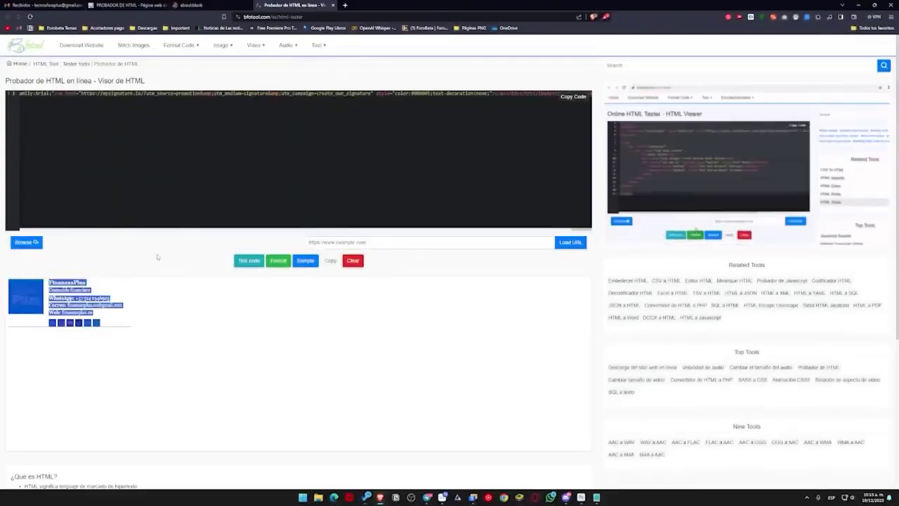
click(134, 259)
key(ctrl+a)
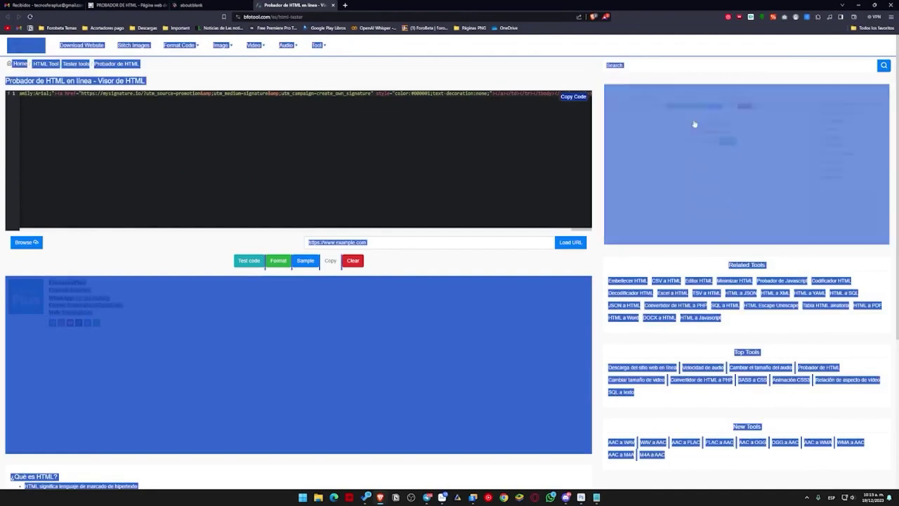
click(154, 342)
scroll(391, 325, down, 2)
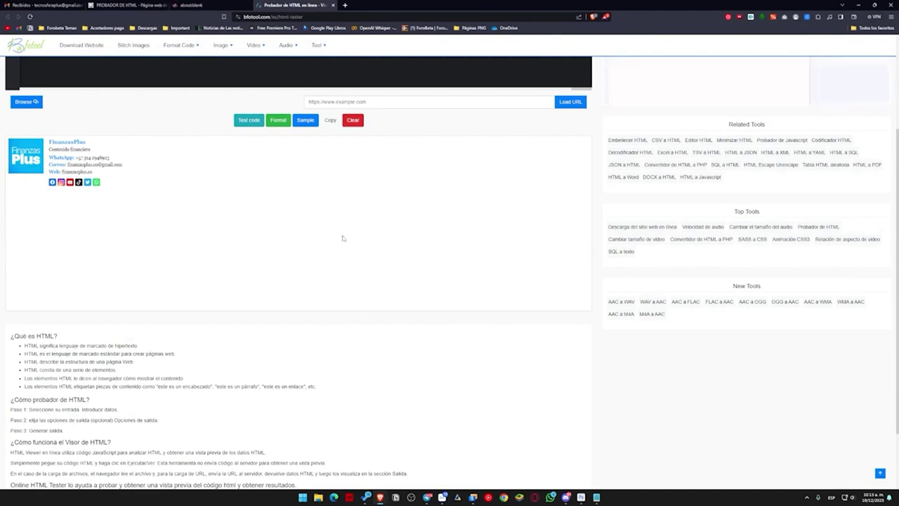
key(ctrl+a)
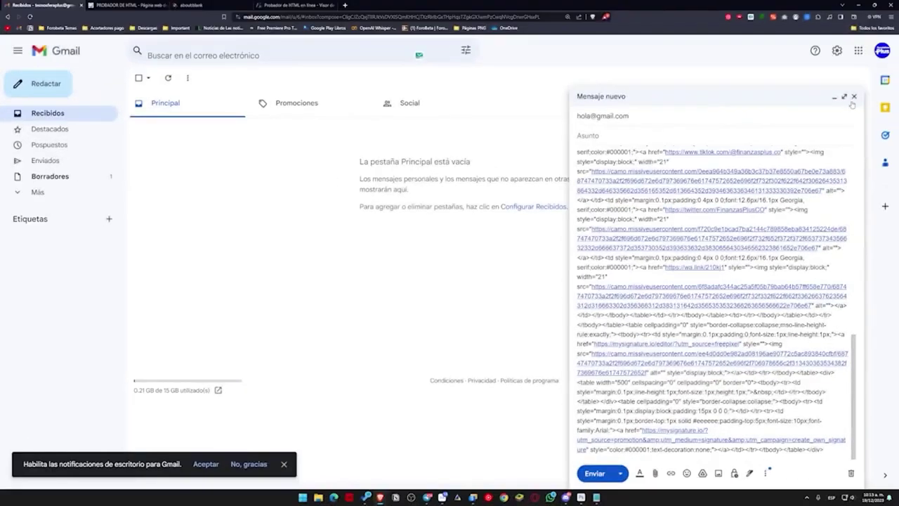
Step: Close the raw-code draft and delete the old Firma personal signature in settings
click(853, 98)
click(835, 50)
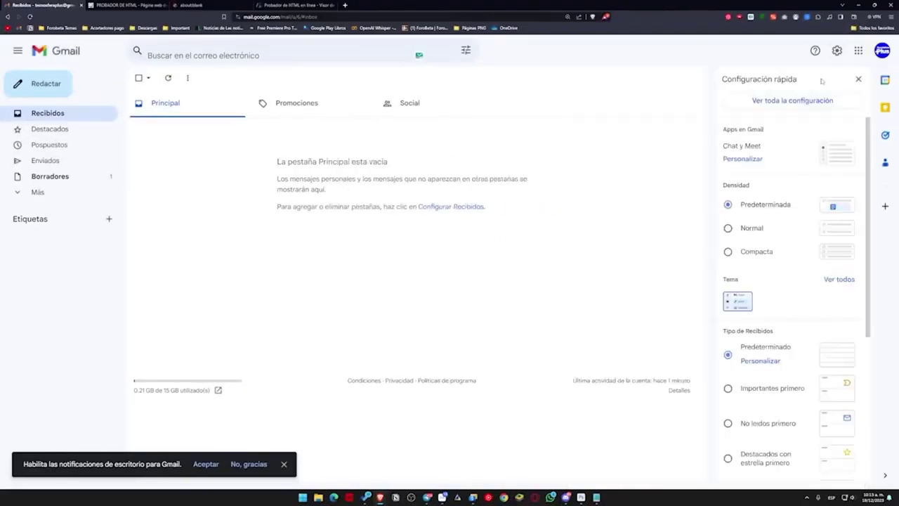
click(791, 110)
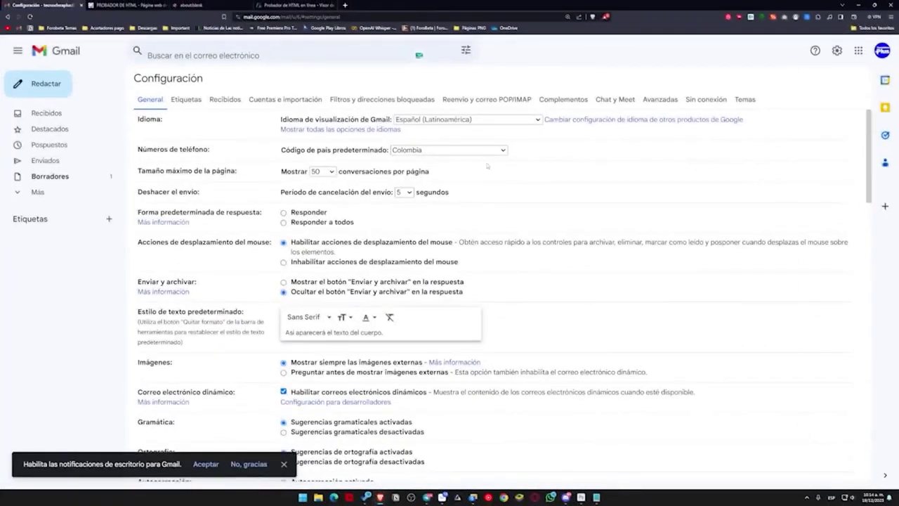
scroll(487, 166, down, 15)
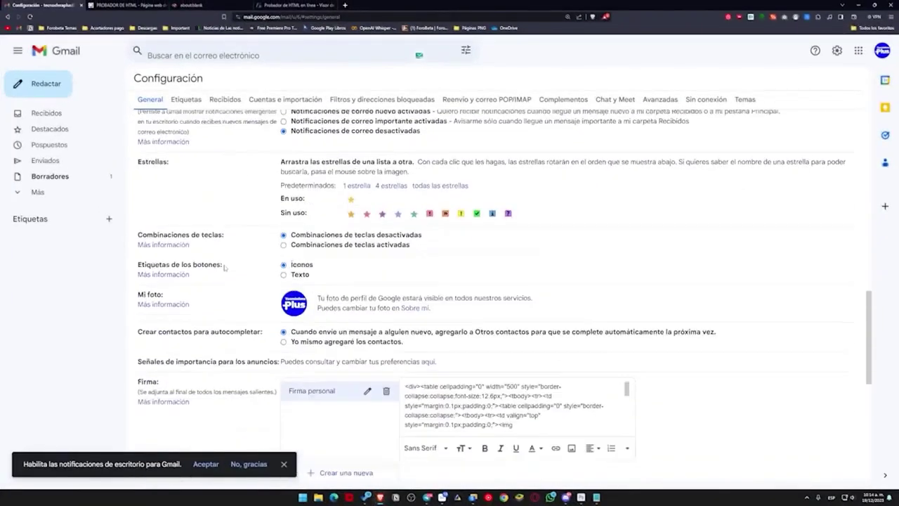
scroll(224, 267, down, 3)
click(387, 236)
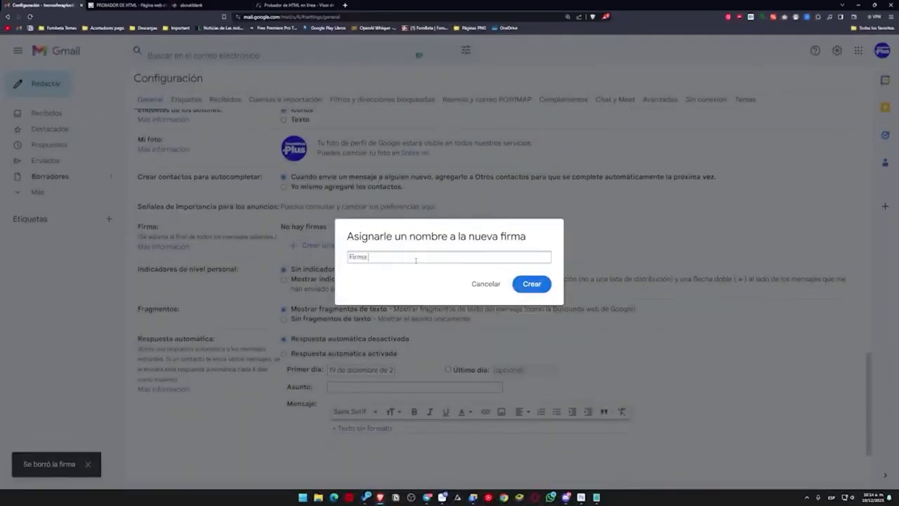
Step: Create a 'Firma actualizada' signature holding the pasted FinanzasPlus design and save
text(actualizada)
key(Return)
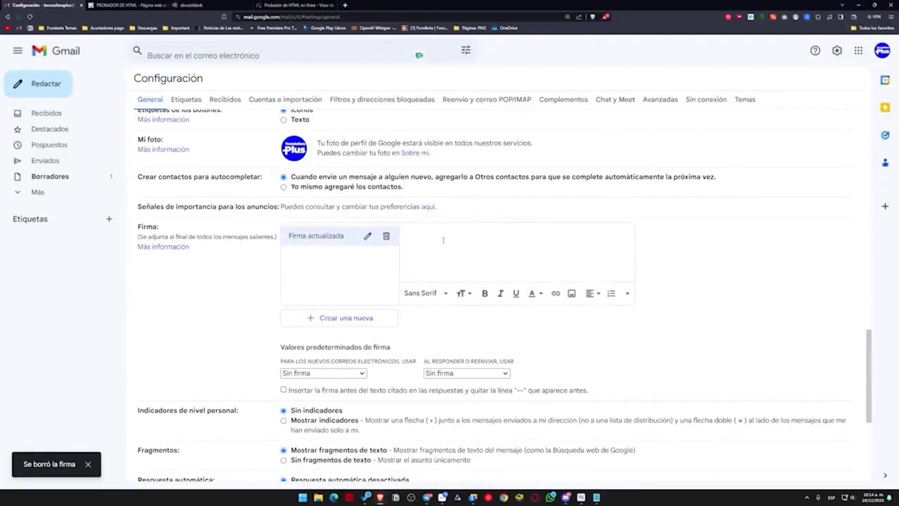
right_click(445, 235)
click(409, 257)
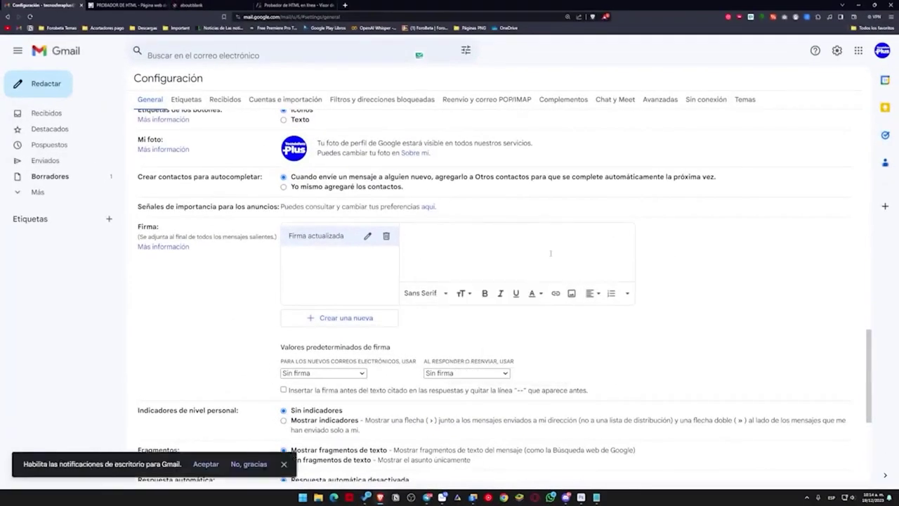
key(ctrl+v)
scroll(478, 228, down, 2)
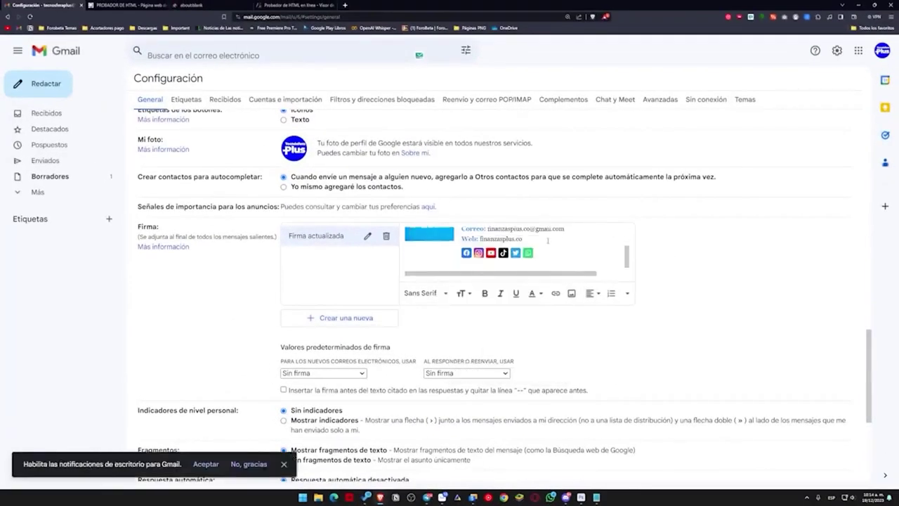
scroll(449, 214, up, 3)
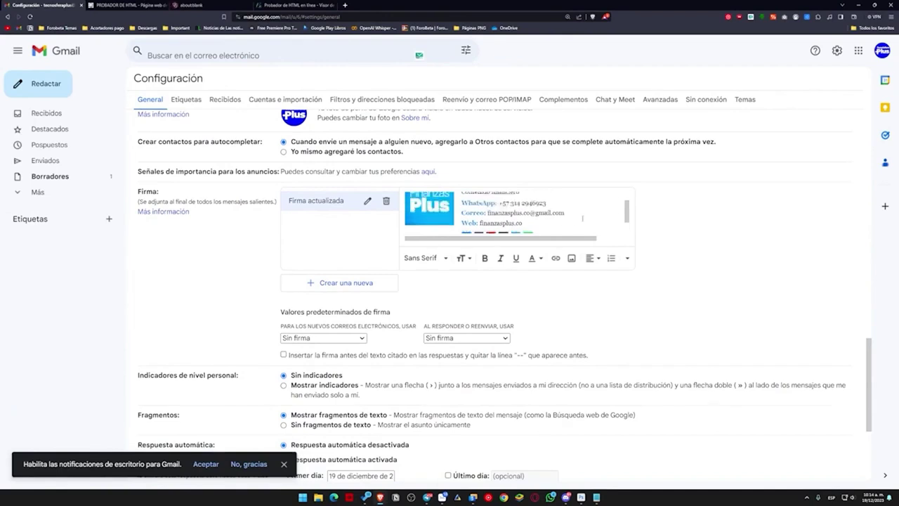
scroll(522, 303, down, 3)
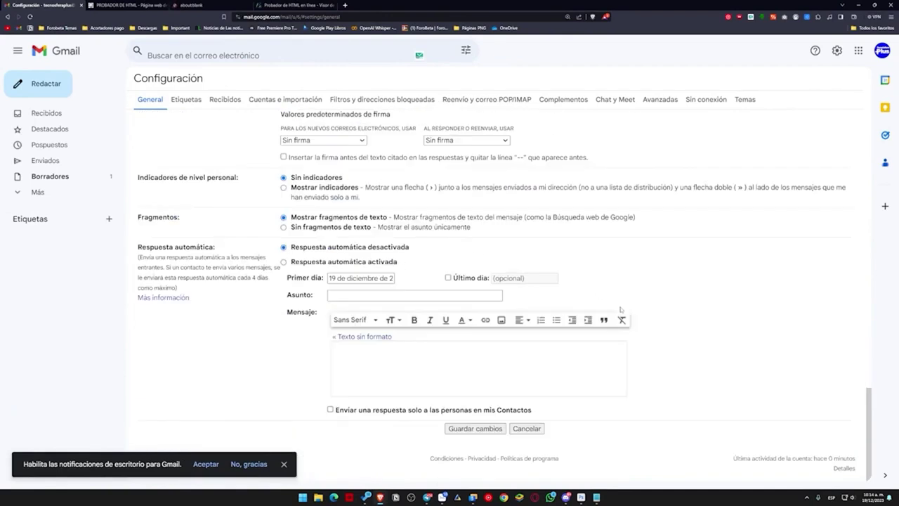
click(480, 428)
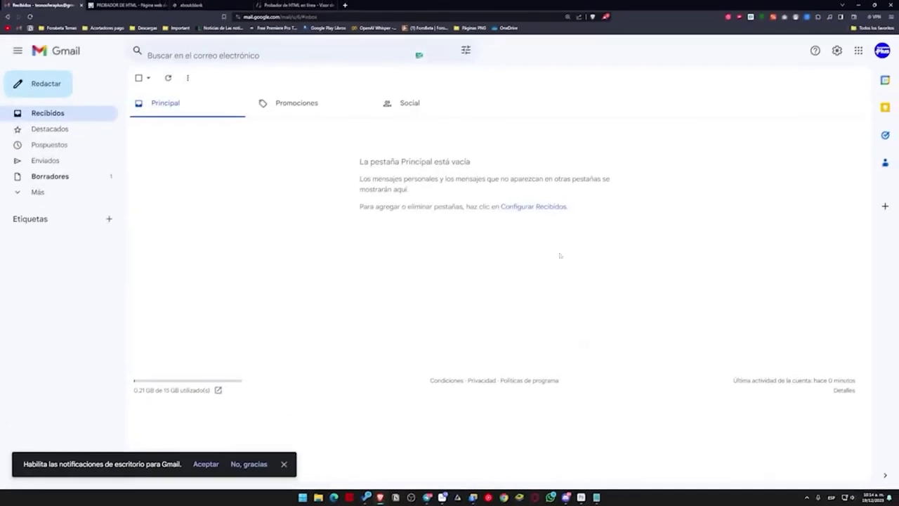
Step: Start a new message with the Firma actualizada signature and check its Facebook link
click(46, 83)
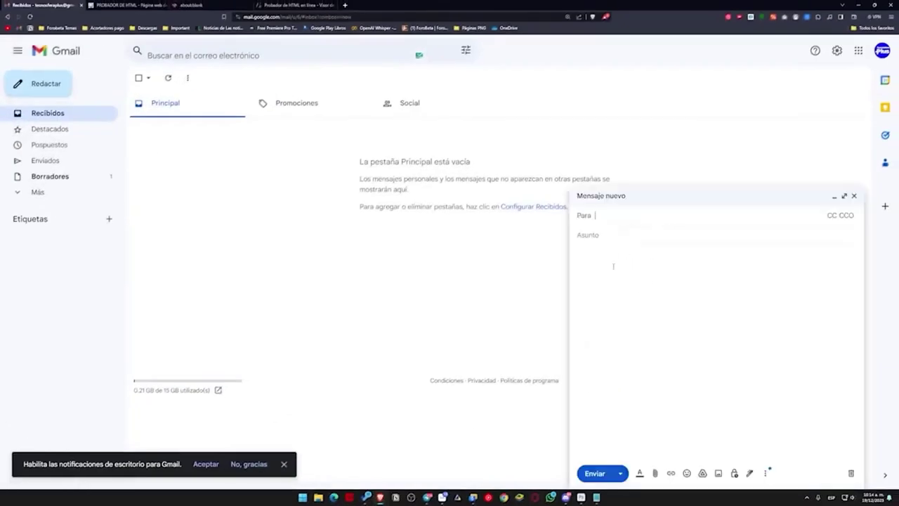
click(613, 266)
click(750, 473)
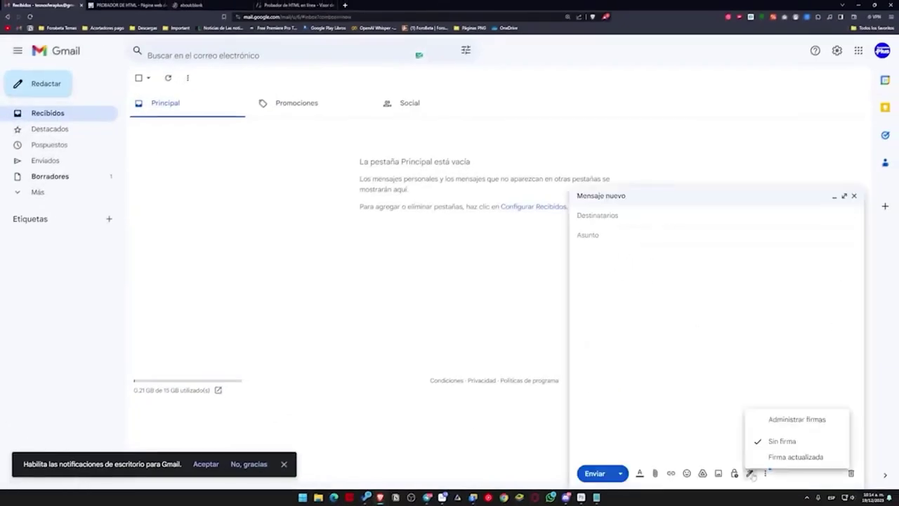
click(790, 459)
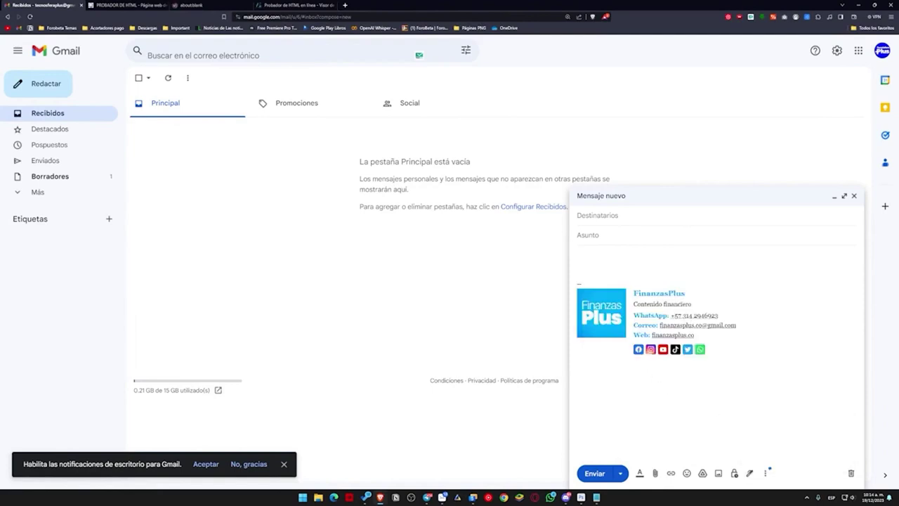
click(638, 350)
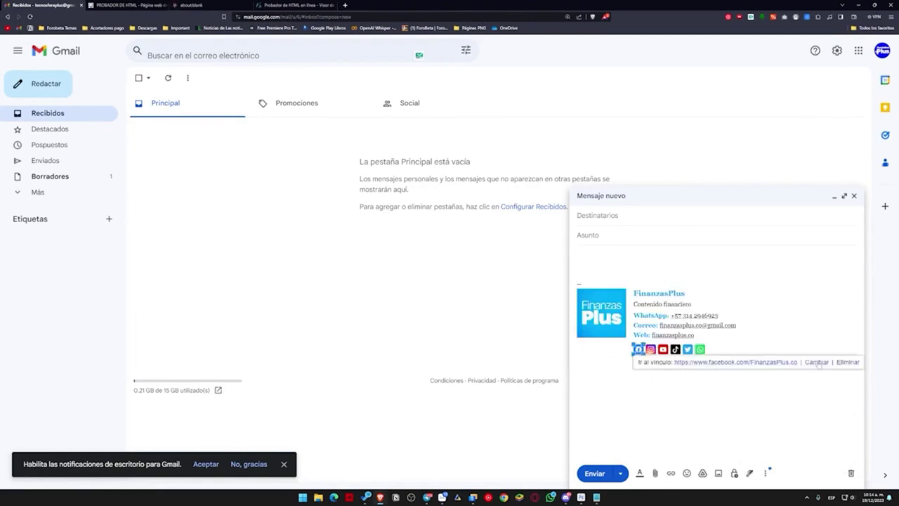
click(635, 256)
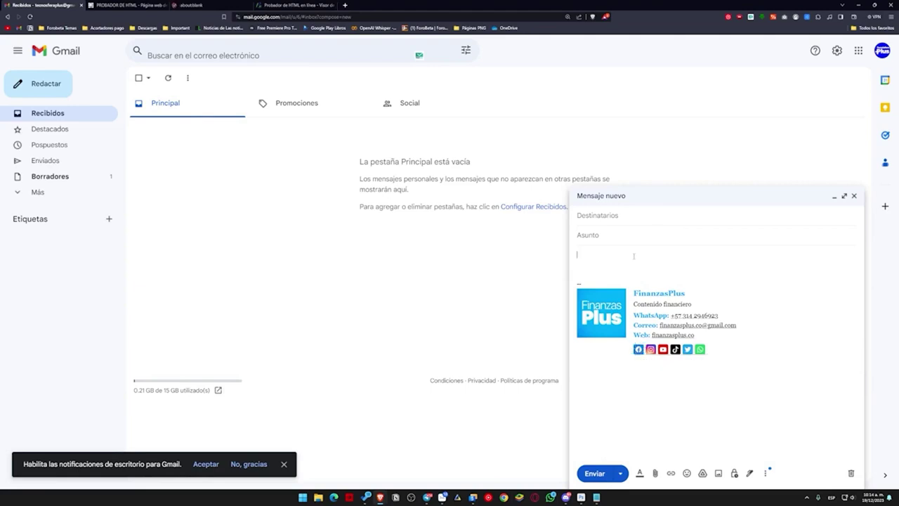
Step: Address it to the contact's e-mail, set subject 'Test', add a greeting, and send
click(625, 222)
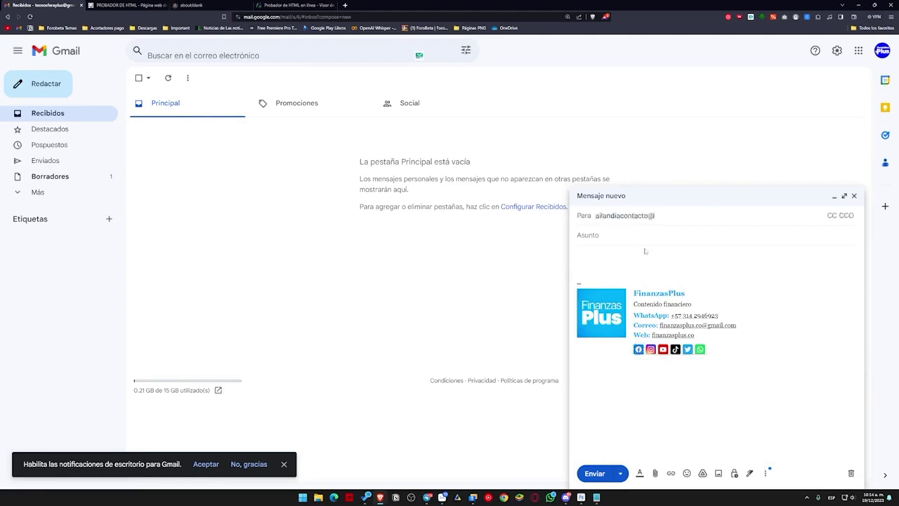
click(638, 243)
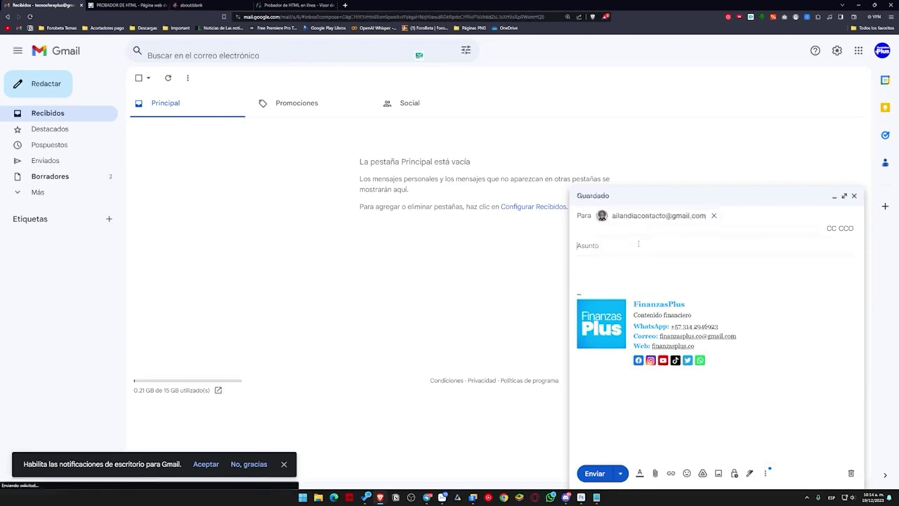
text(Test)
click(652, 275)
text(Hola, gracias)
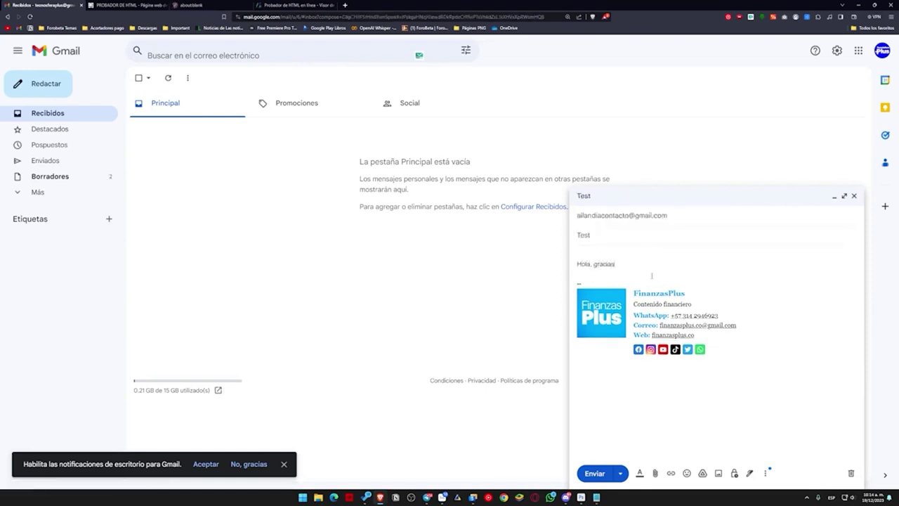
key(ctrl+Return)
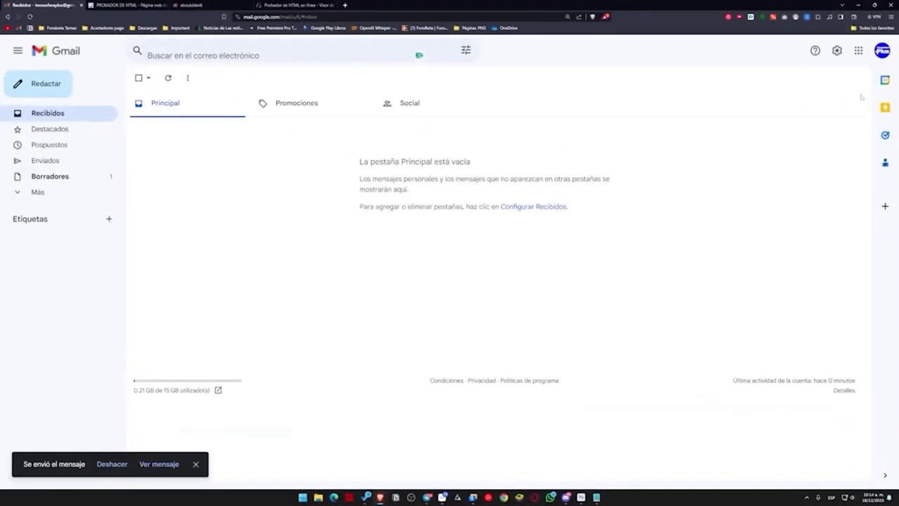
Step: Switch to the receiving account and inspect the FinanzasPlus signature in the received Test email
click(883, 51)
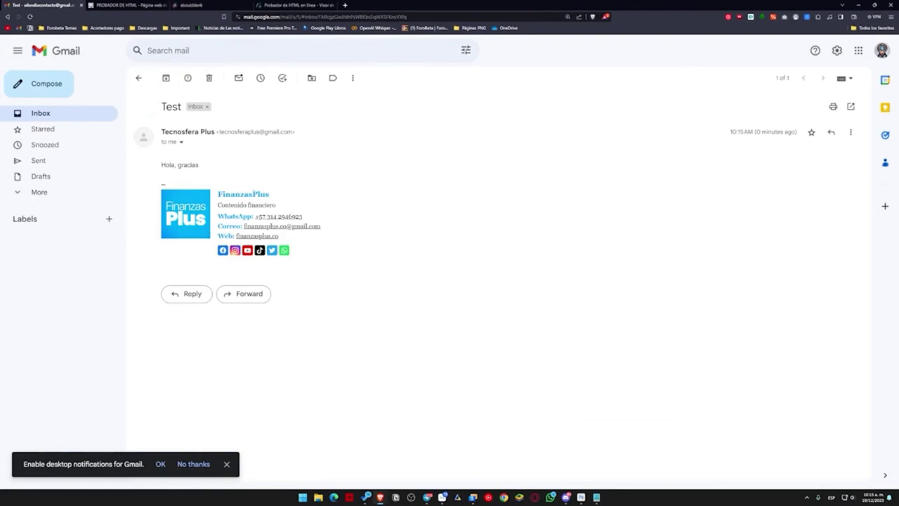
mouse_move(224, 204)
mouse_down()
mouse_move(276, 204)
mouse_move(299, 218)
mouse_move(257, 217)
mouse_up()
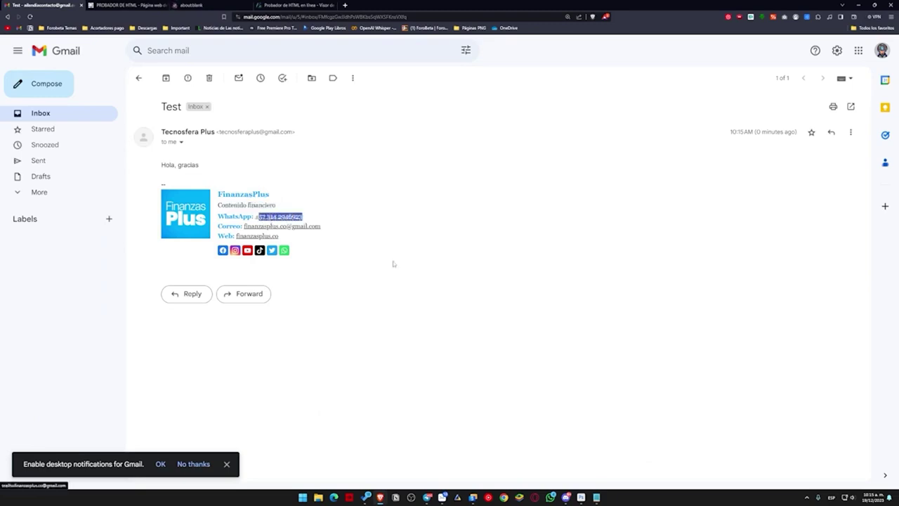
click(326, 277)
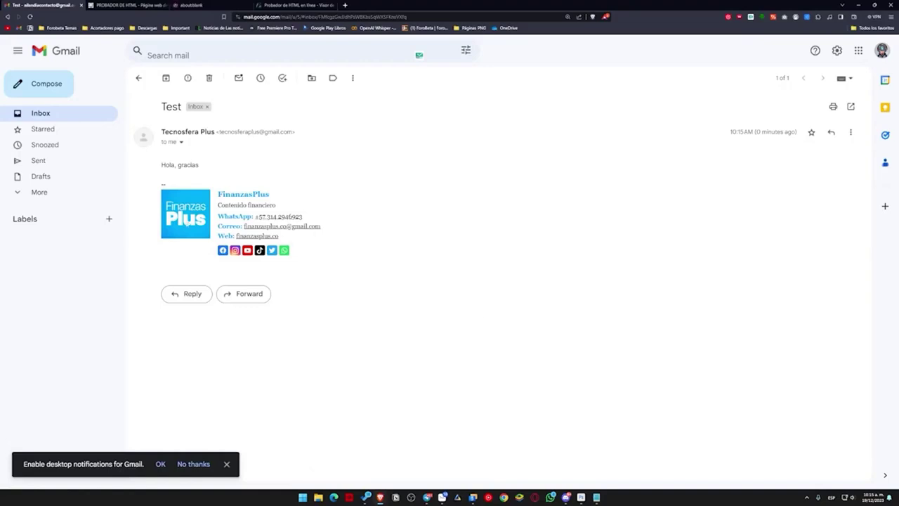
mouse_move(318, 258)
mouse_down()
mouse_move(211, 243)
mouse_move(163, 192)
mouse_up()
drag(341, 253, 176, 209)
click(316, 276)
drag(338, 254, 181, 197)
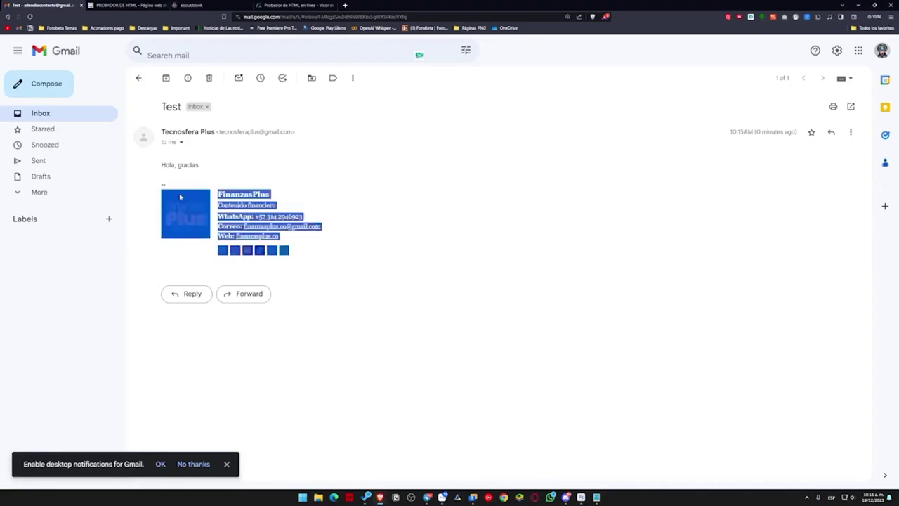
click(373, 256)
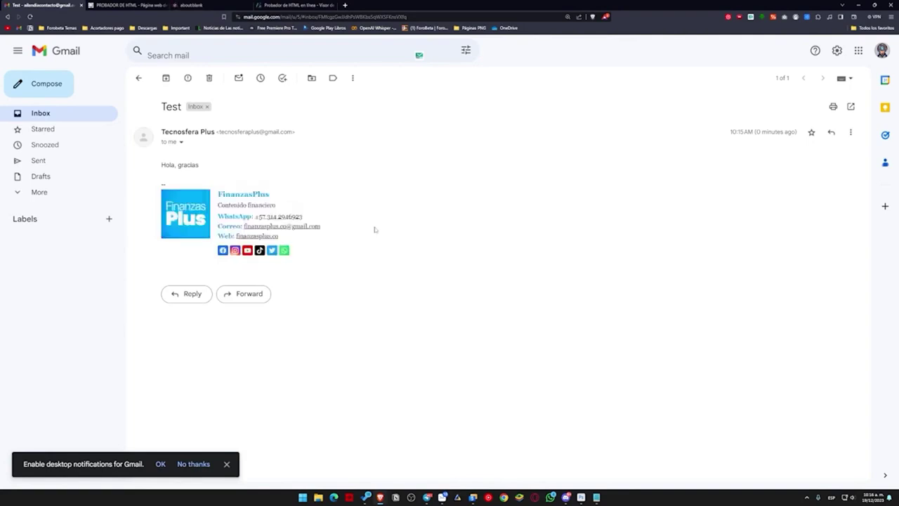
Step: Go back to the bfotool HTML tester tab and scroll to the top
click(295, 5)
scroll(432, 193, up, 2)
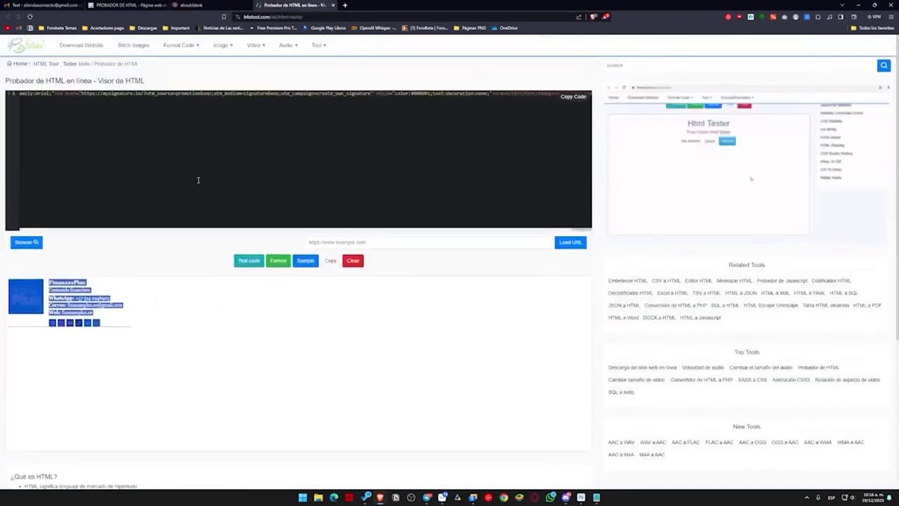